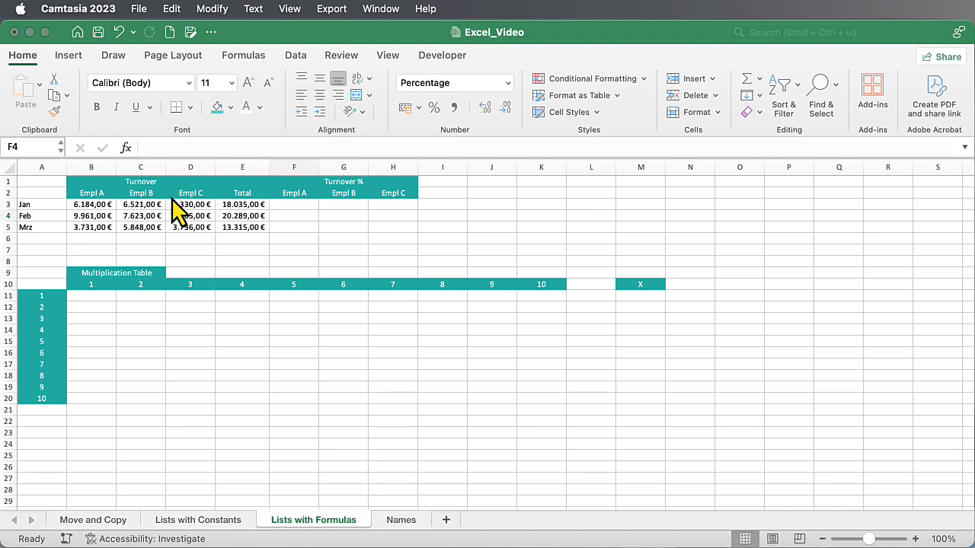
# Step: Inspect the SUM formula in the January Total cell E3 and leave it without saving any change
pyautogui.click(244, 217)
pyautogui.doubleClick(241, 204)
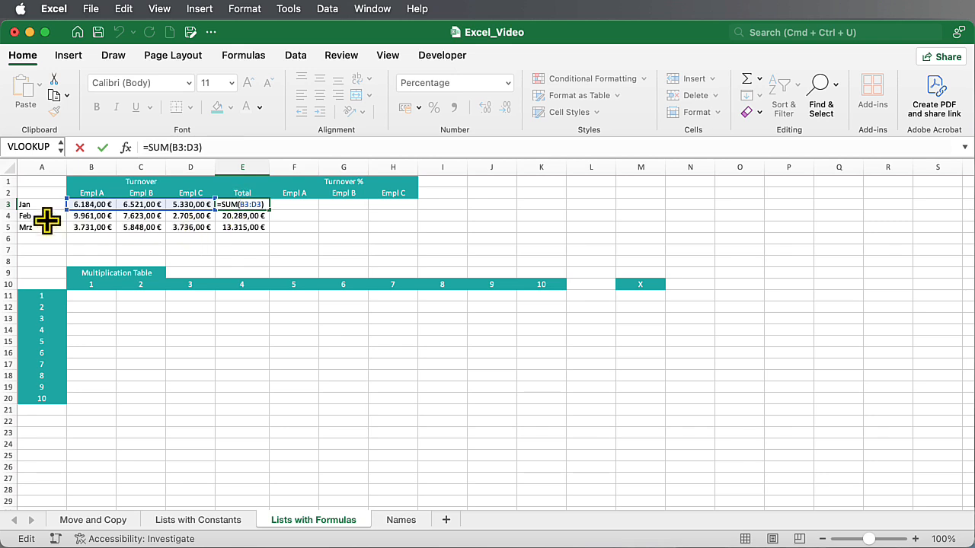
pyautogui.click(292, 205)
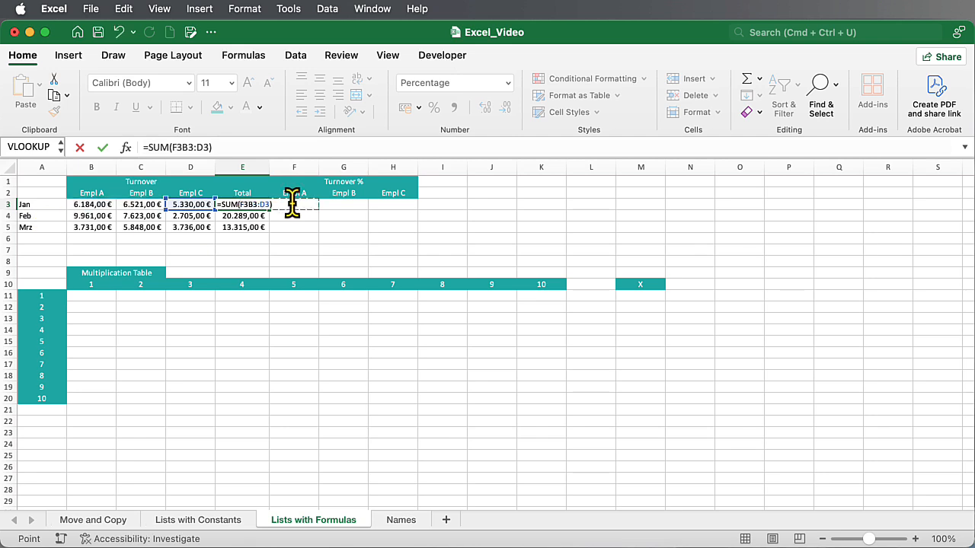
pyautogui.press('Escape')
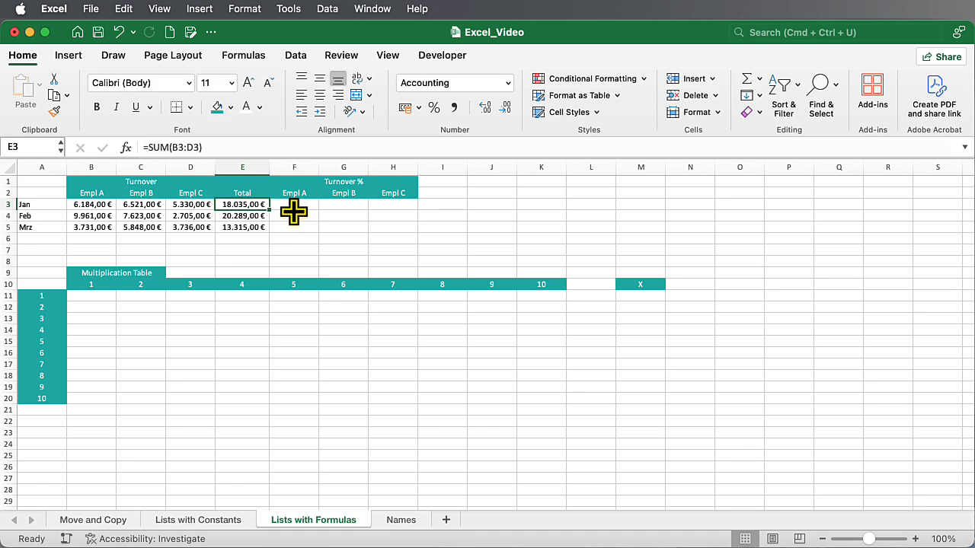
# Step: Enter the formula =B3/E3 in F3 for employee A's share of the January turnover
pyautogui.click(293, 205)
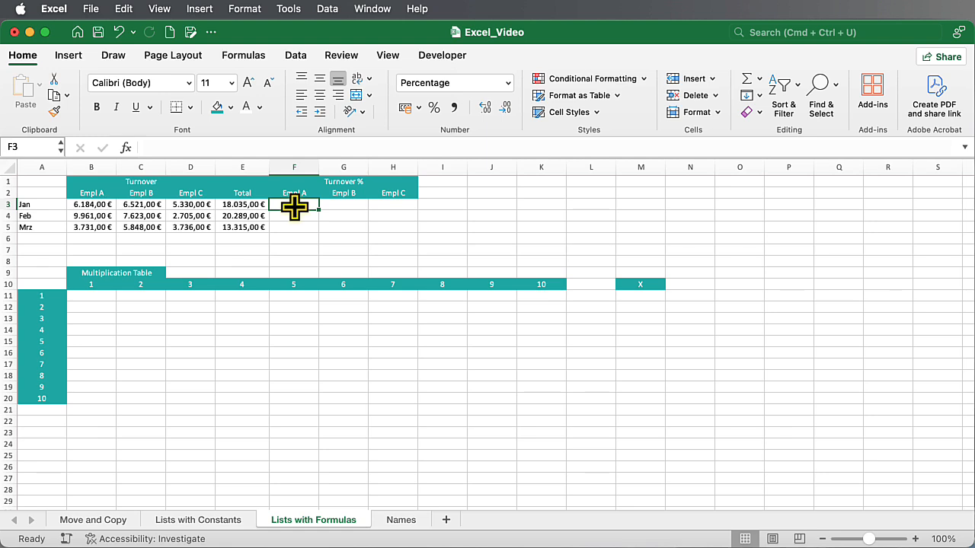
pyautogui.write('=')
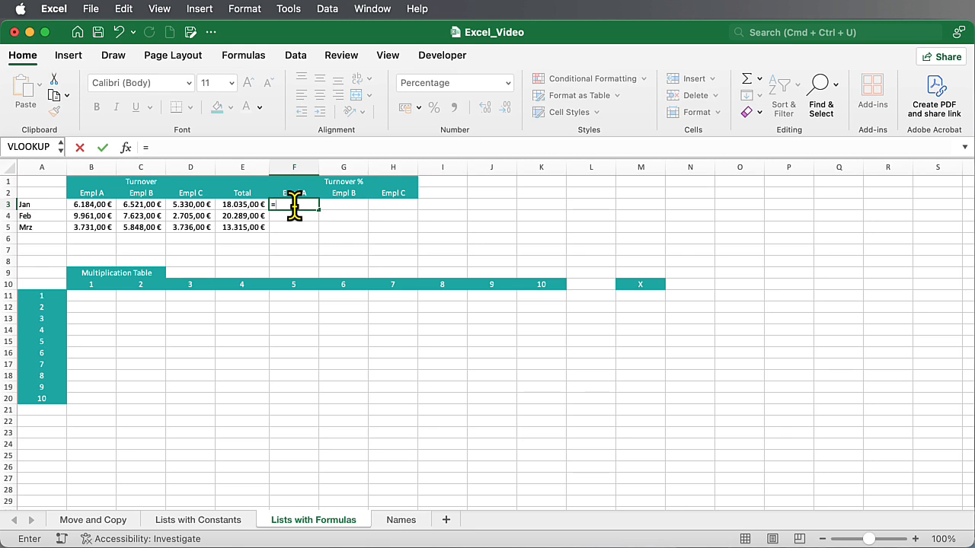
pyautogui.click(94, 205)
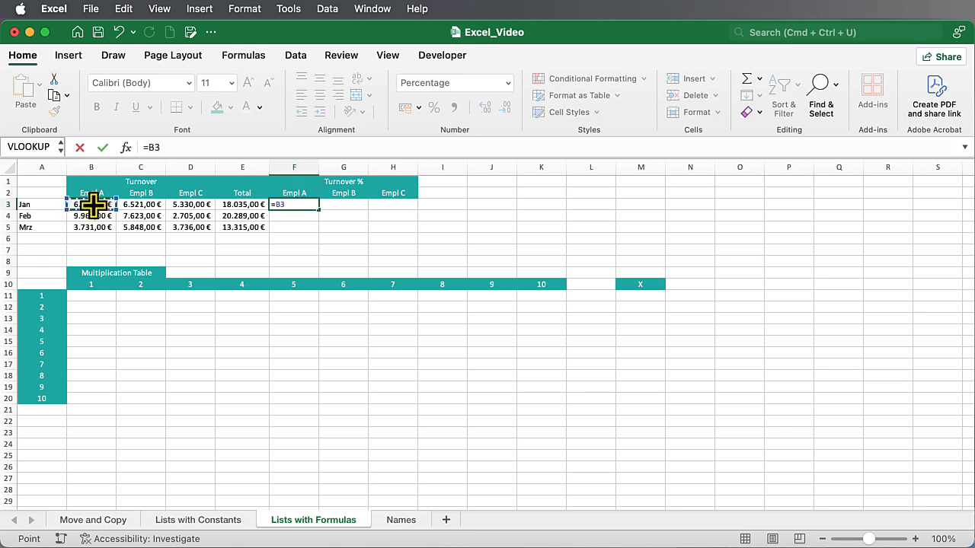
pyautogui.write('/')
pyautogui.click(237, 205)
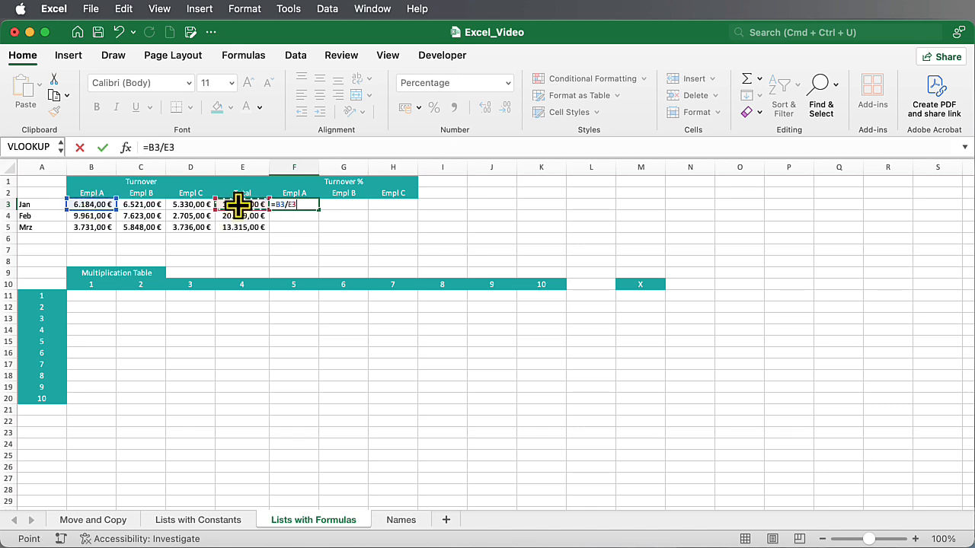
pyautogui.press('Return')
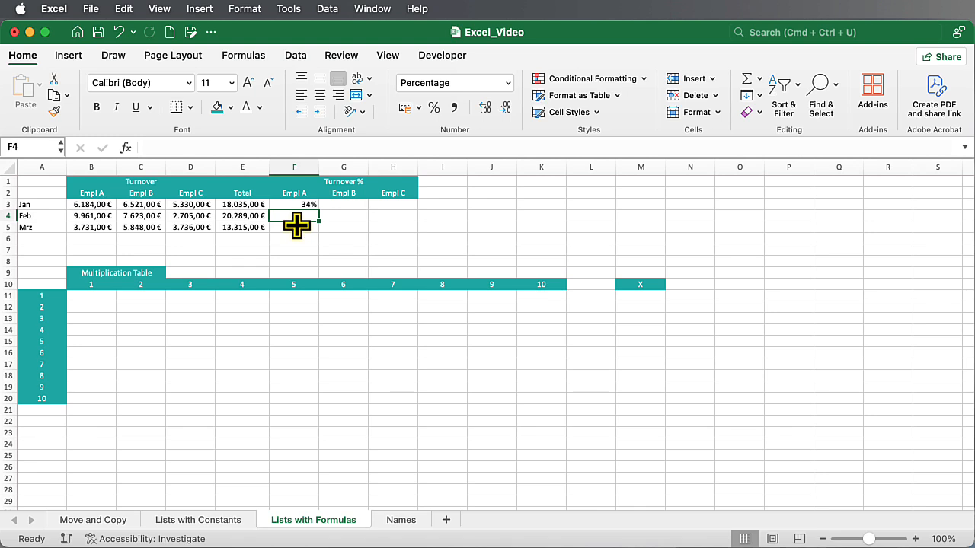
# Step: Fill the F3 formula across to H3 and inspect the formulas in F3 and G3
pyautogui.click(298, 203)
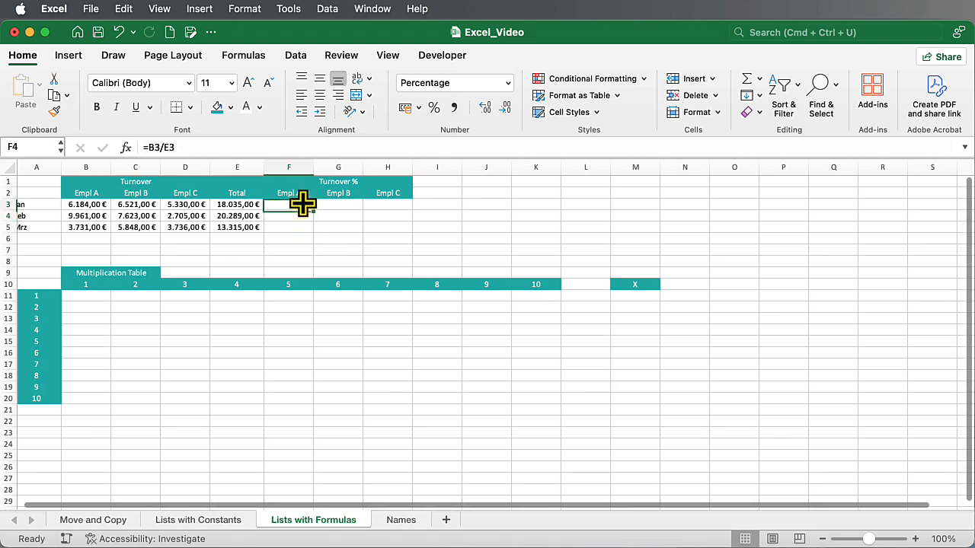
pyautogui.moveTo(316, 206); pyautogui.dragTo(399, 212)
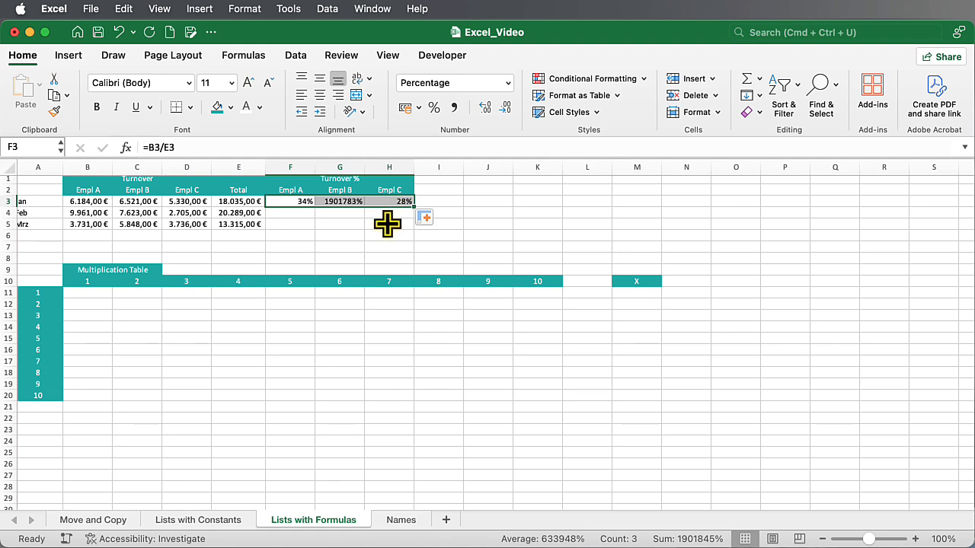
pyautogui.click(291, 200)
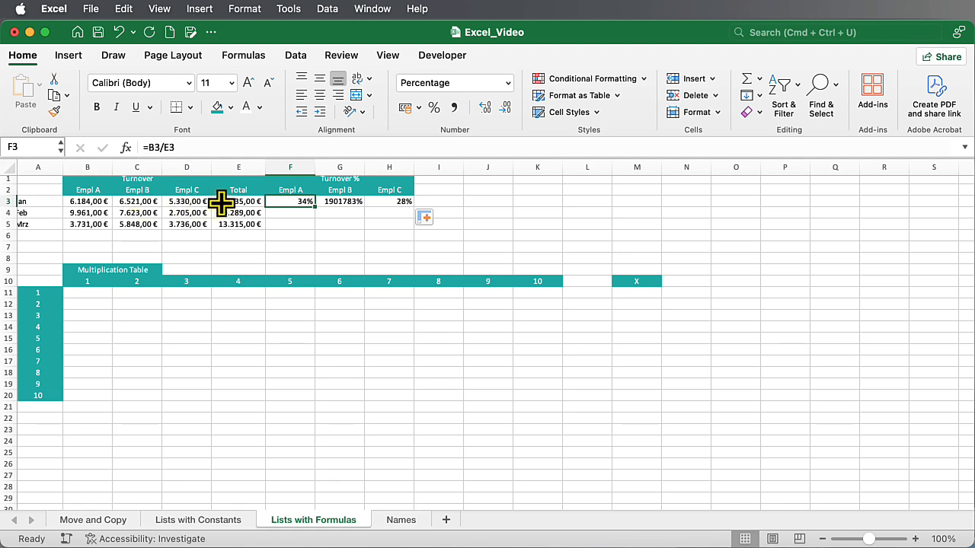
pyautogui.click(335, 201)
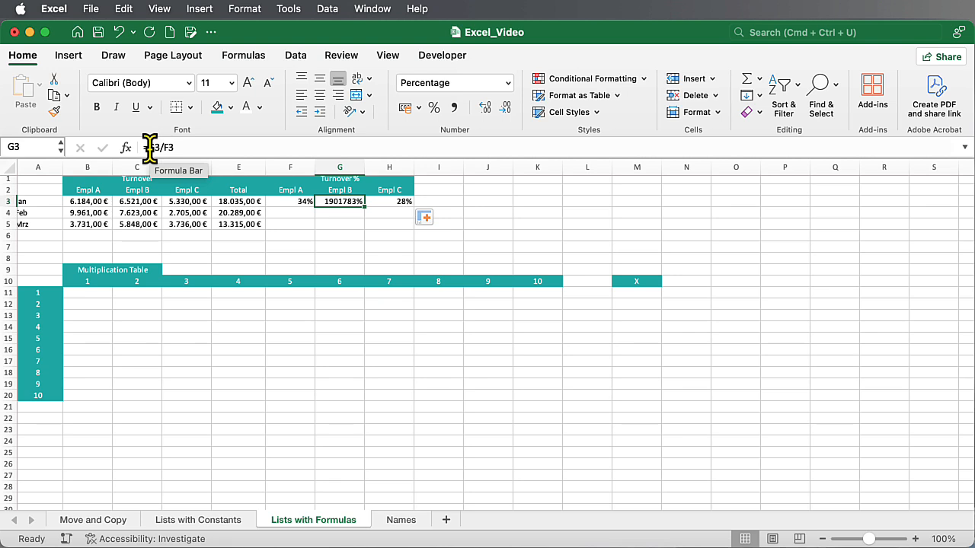
# Step: Fix the column of the Total reference in F3 so that the formula reads =B3/$E3
pyautogui.click(284, 202)
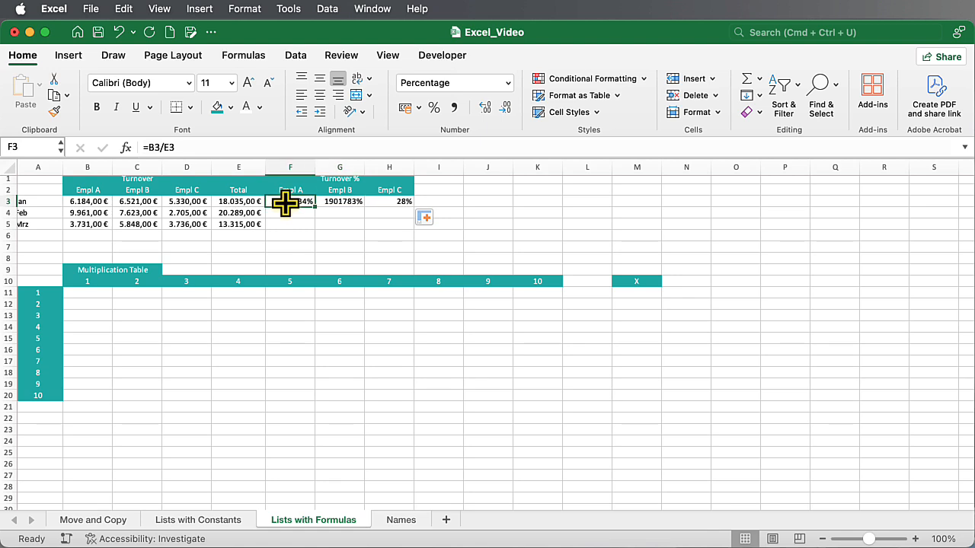
pyautogui.click(163, 147)
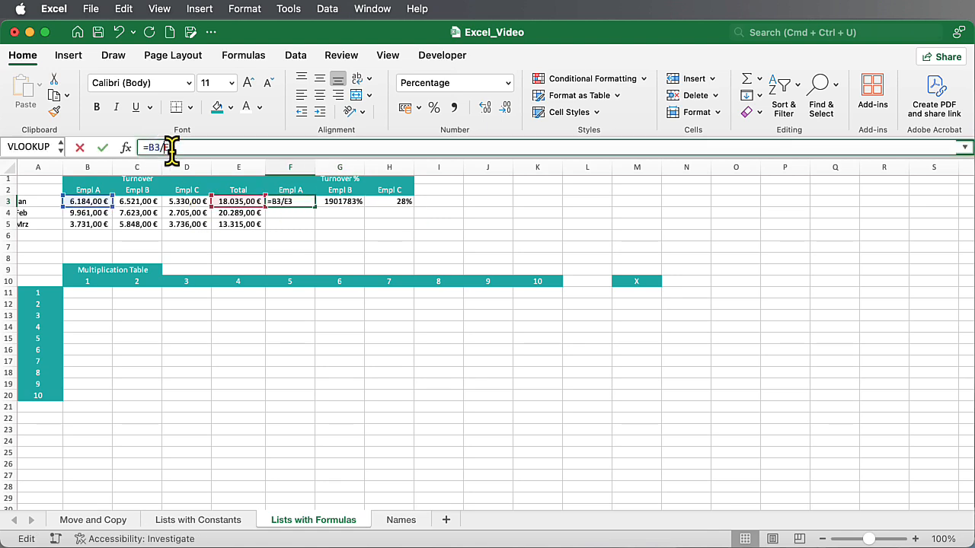
pyautogui.write('$')
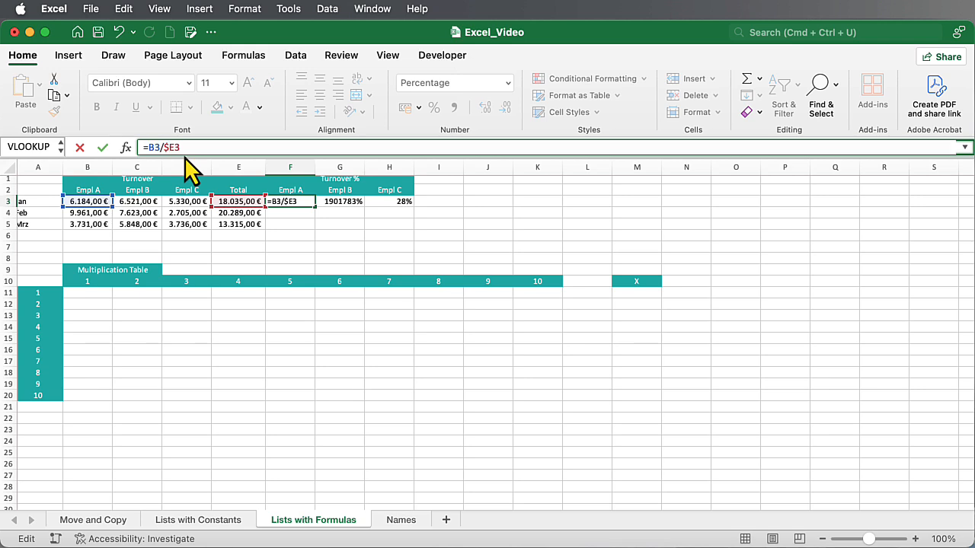
pyautogui.press('Return')
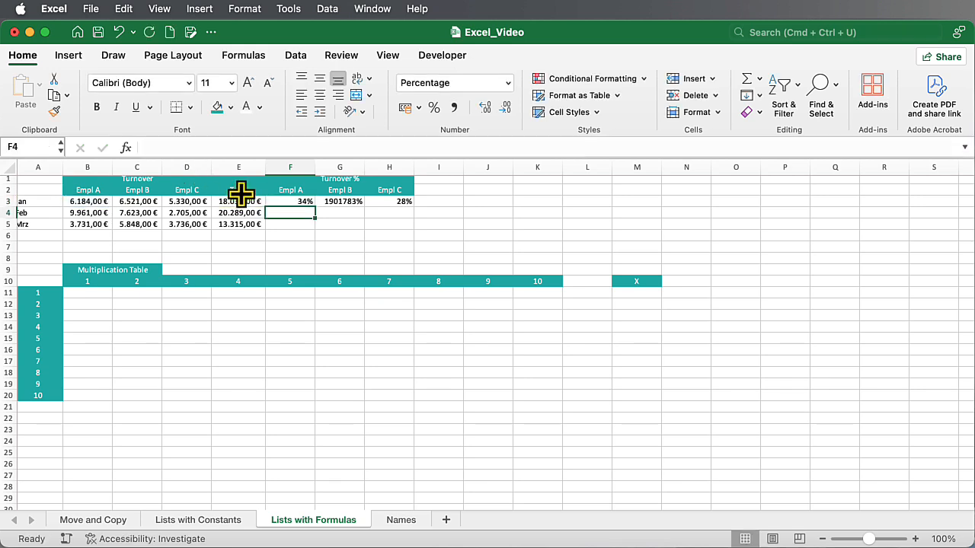
# Step: Fill the =B3/$E3 formula from F3 across to H3 and down to row 5
pyautogui.scroll(-1, 289, 217)
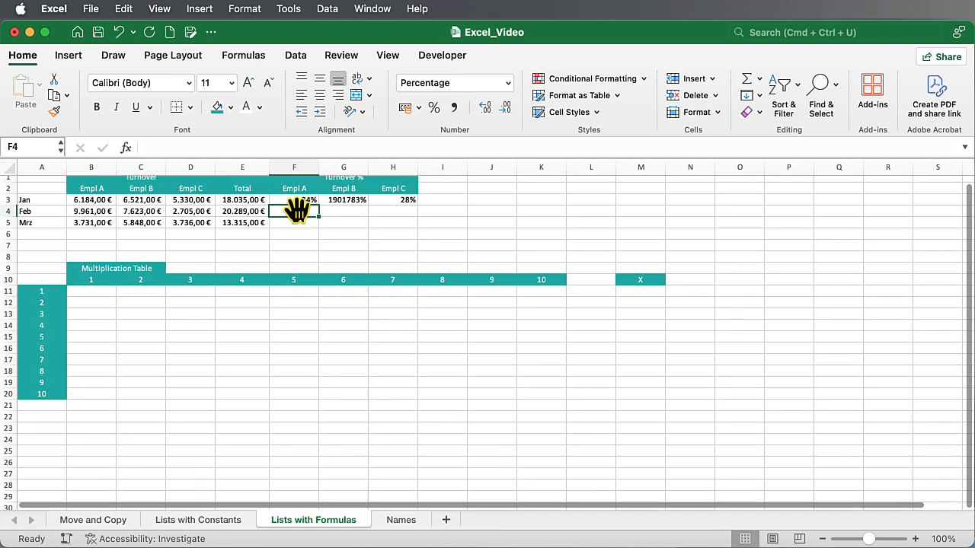
pyautogui.click(291, 195)
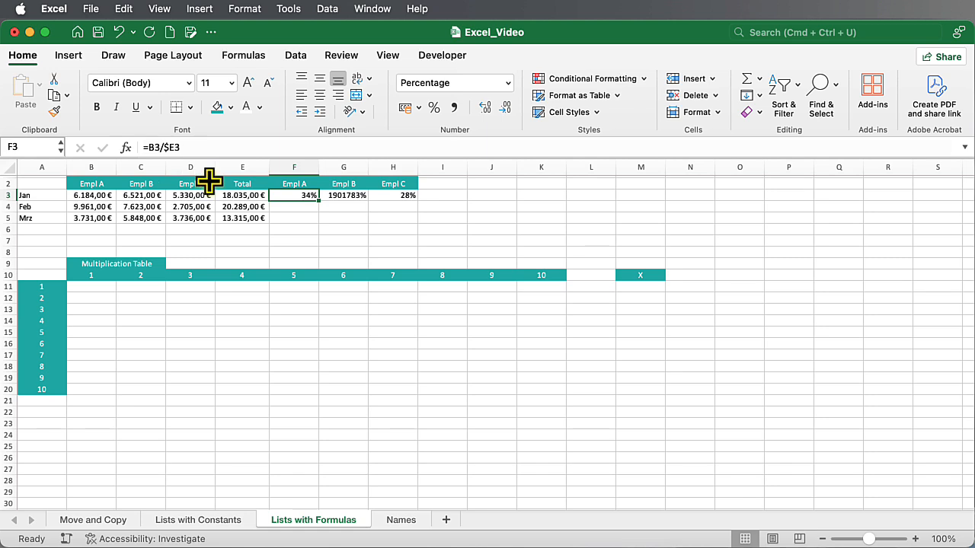
pyautogui.moveTo(317, 199); pyautogui.dragTo(398, 201)
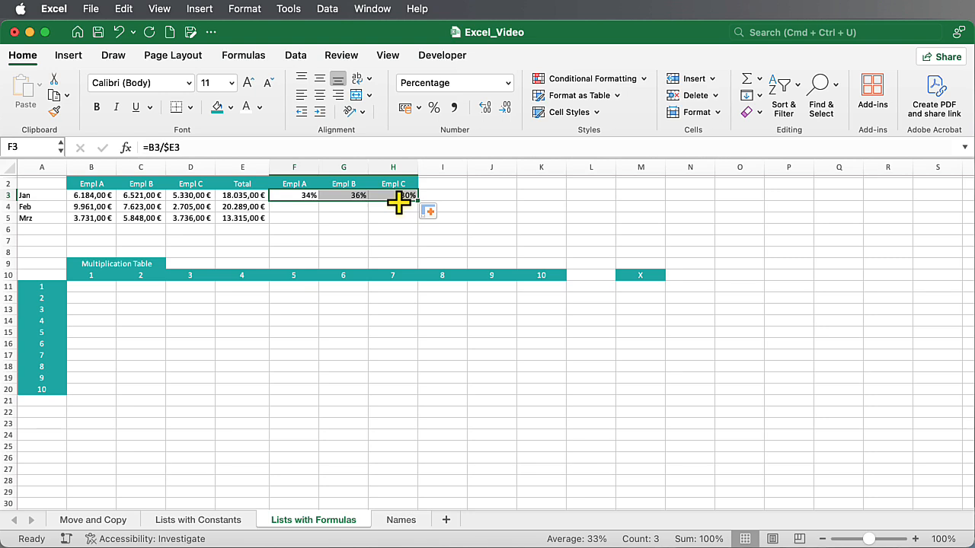
pyautogui.moveTo(416, 202); pyautogui.dragTo(416, 221)
pyautogui.click(345, 240)
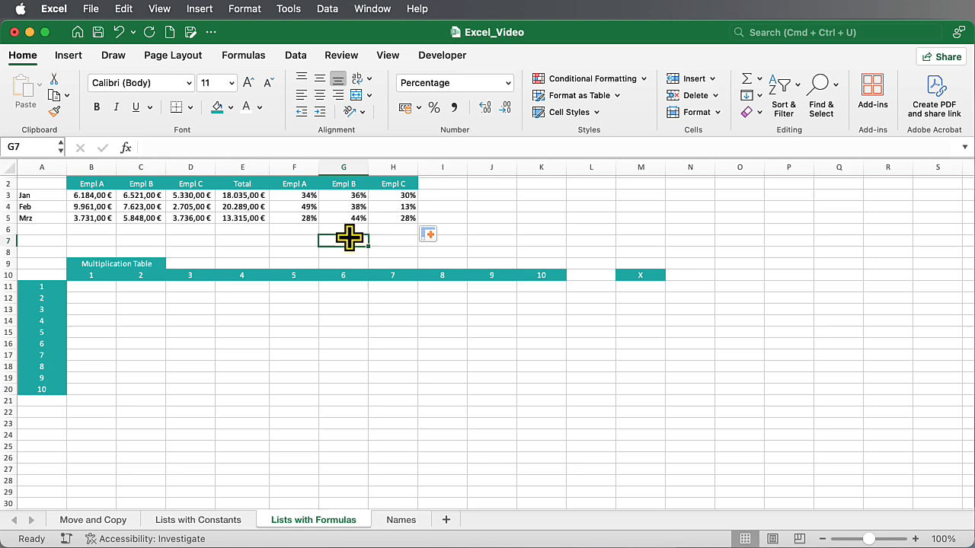
# Step: Check the formula in F4 and clear all the Turnover % cells F3:H5
pyautogui.click(305, 206)
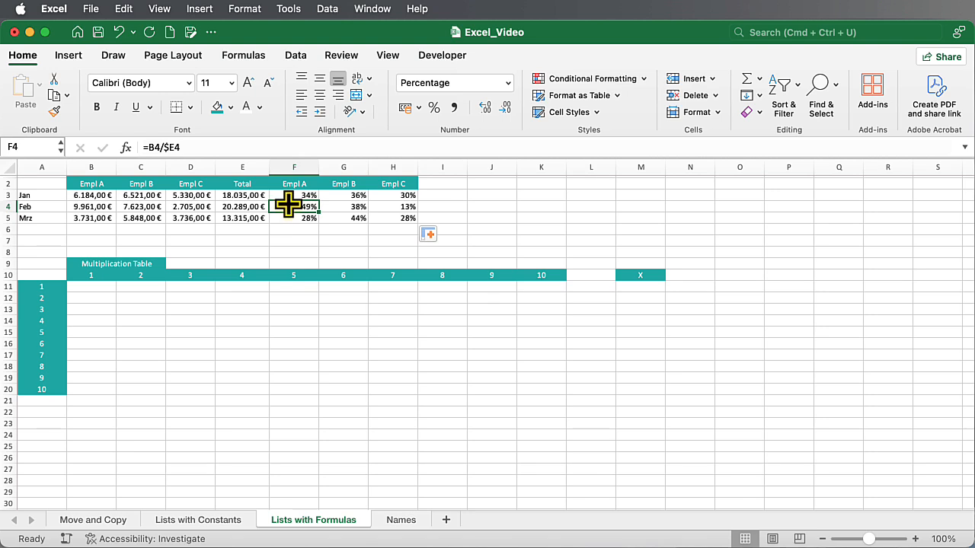
pyautogui.moveTo(289, 192); pyautogui.dragTo(388, 221)
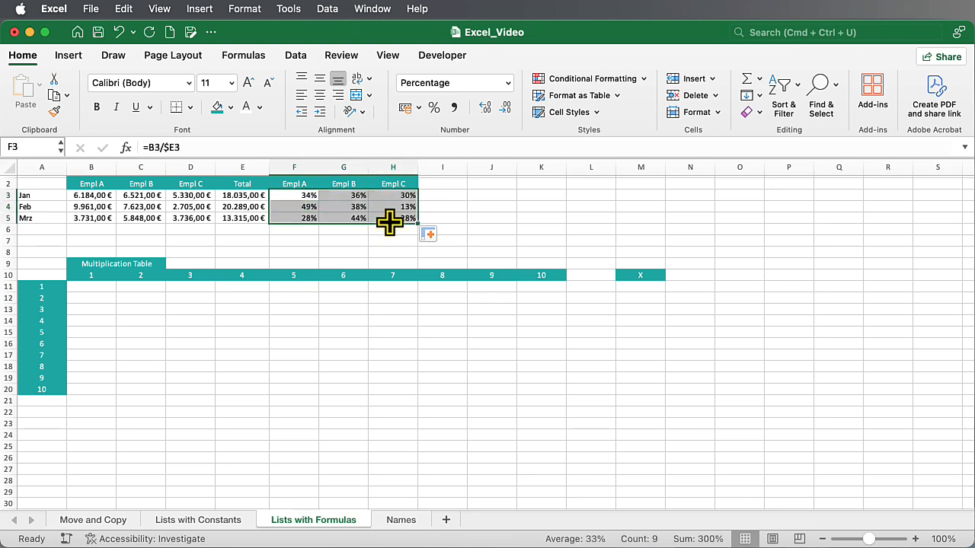
pyautogui.press('Delete')
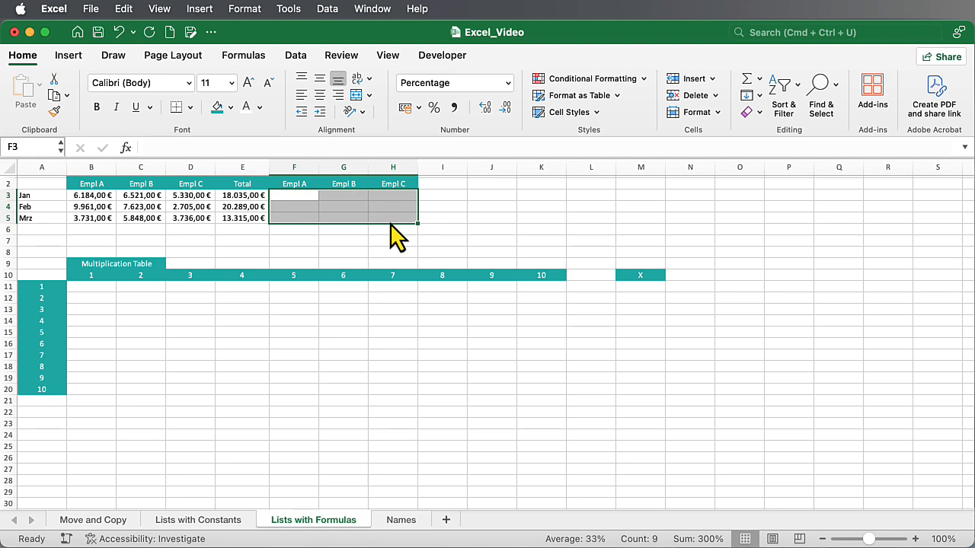
# Step: Build a formula in F3 that divides employee A's January turnover B3 by the total E3
pyautogui.click(289, 195)
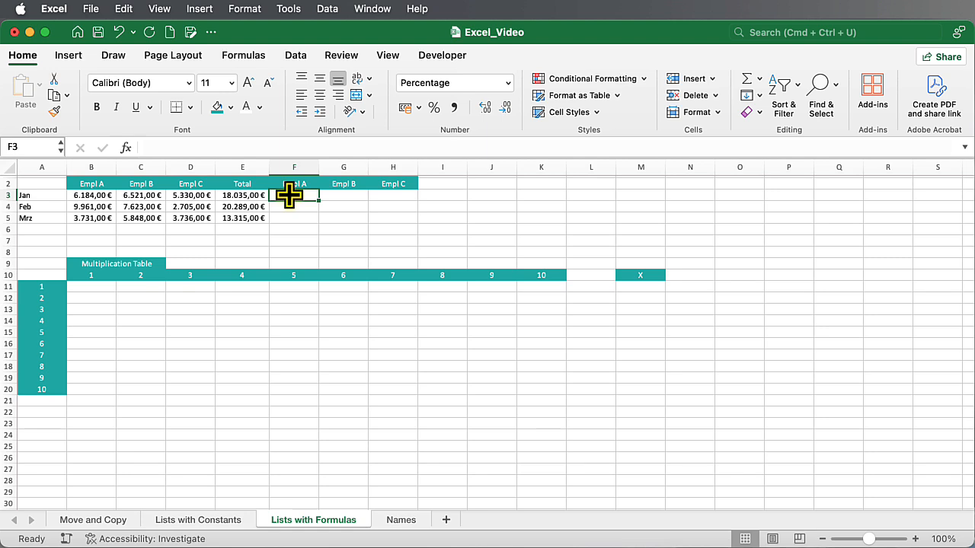
pyautogui.write('=')
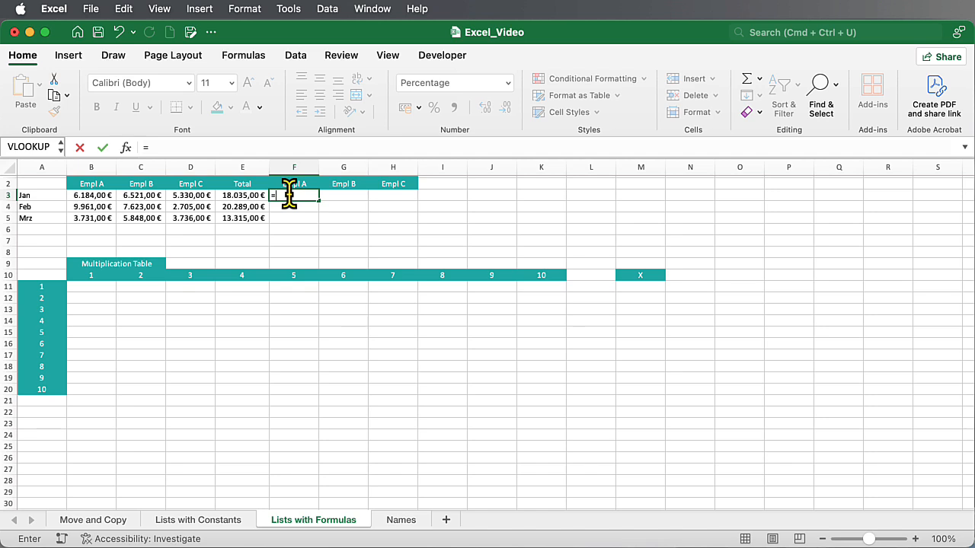
pyautogui.hscroll(1, 92, 201)
pyautogui.click(91, 197)
pyautogui.write('/')
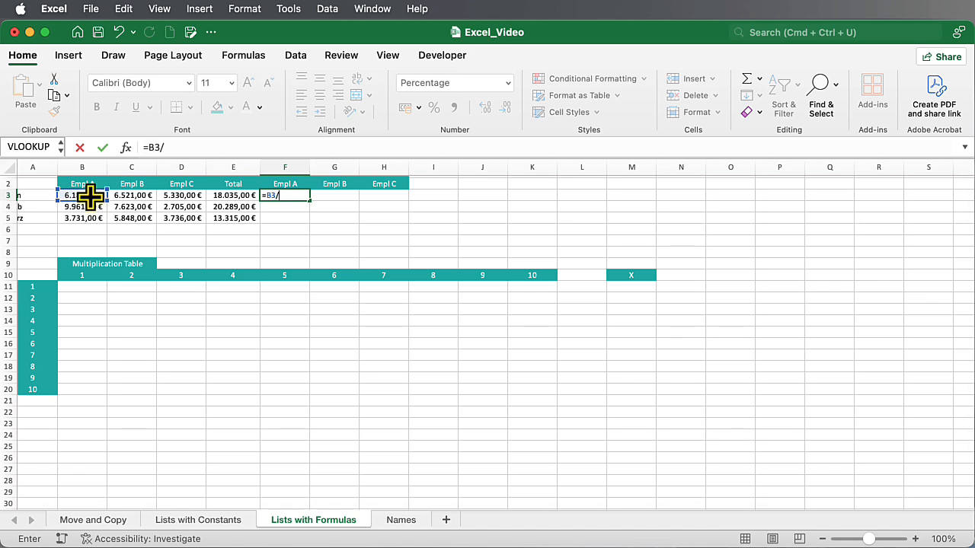
pyautogui.click(227, 198)
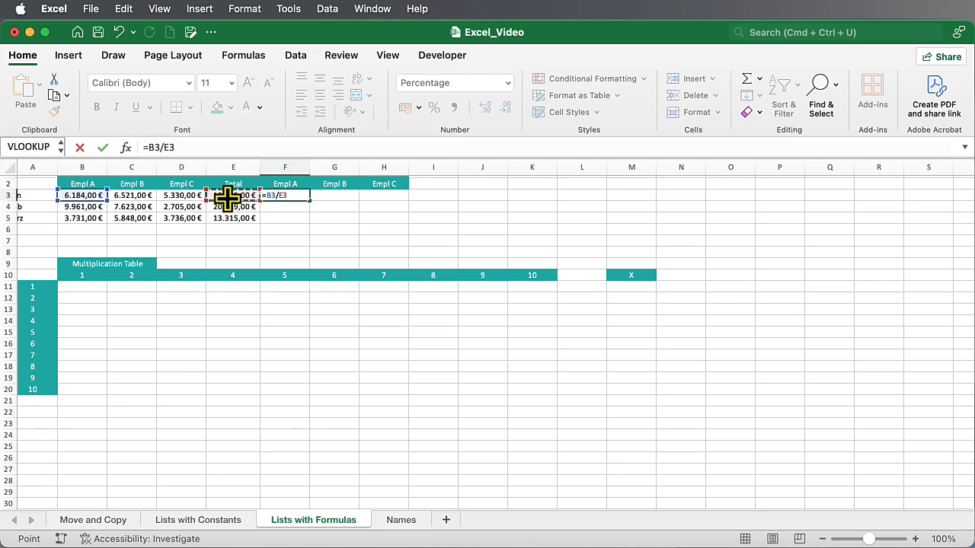
# Step: Cycle the E3 reference through the absolute and relative types to $E3 and confirm the formula =B3/$E3
pyautogui.press('super+t')
pyautogui.press('F4')
pyautogui.press('F4')
pyautogui.press('F4')
pyautogui.press('F4')
pyautogui.press('F4')
pyautogui.press('F4')
pyautogui.press('Return')
# Step: Fill the F3 formula over the whole Turnover % range F3:H5
pyautogui.hscroll(-1, 228, 200)
pyautogui.click(288, 196)
pyautogui.moveTo(319, 201); pyautogui.dragTo(417, 221)
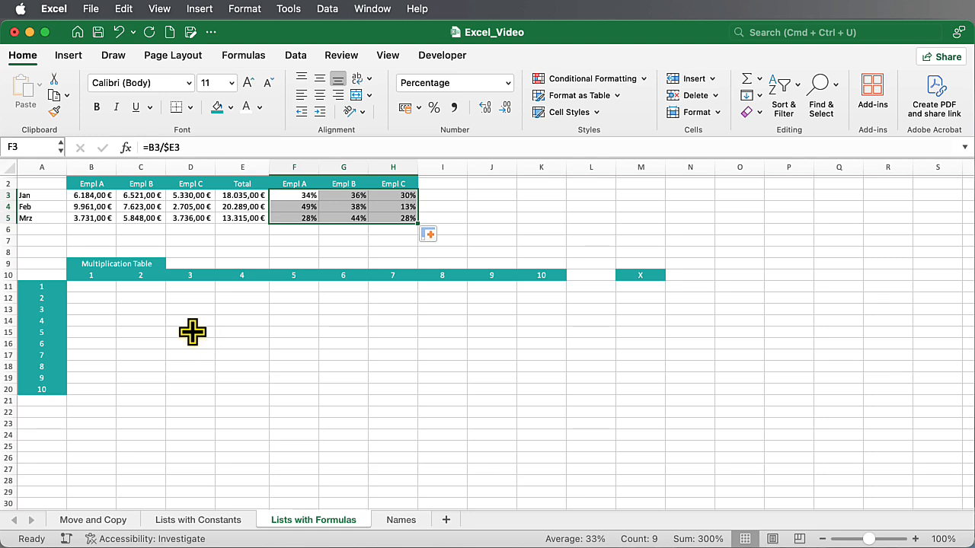
# Step: Enter the formula =B10*A11 in the first multiplication table cell, B11
pyautogui.click(103, 287)
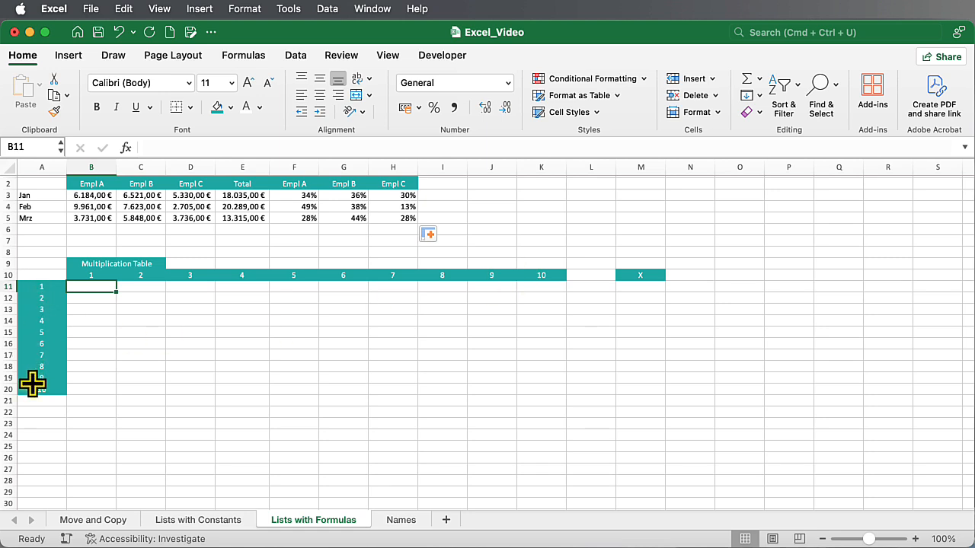
pyautogui.write('=')
pyautogui.click(97, 275)
pyautogui.write('*')
pyautogui.click(38, 287)
pyautogui.press('Return')
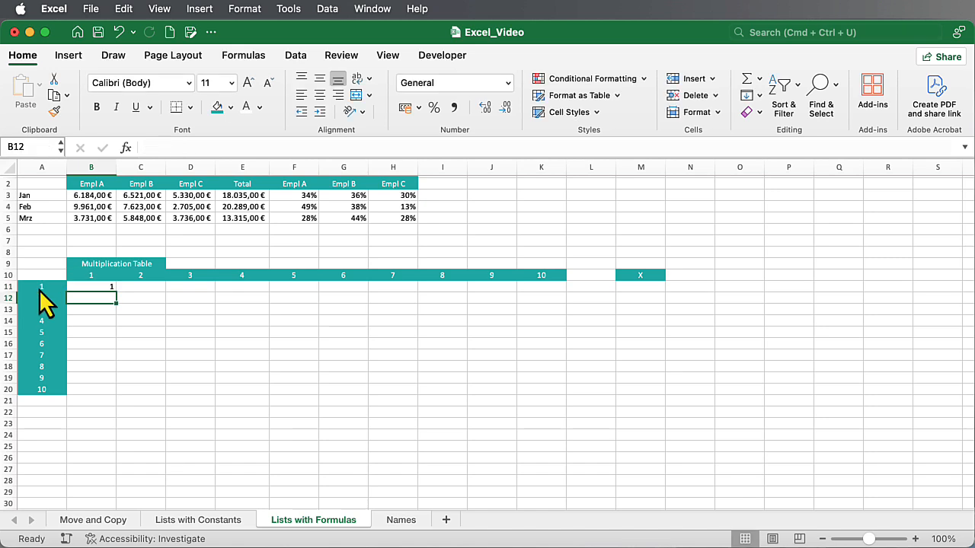
# Step: Fill the B11 formula over the multiplication table B11:K20 and inspect the copied formula in F15
pyautogui.click(98, 288)
pyautogui.moveTo(112, 294); pyautogui.dragTo(543, 404)
pyautogui.scroll(1, 503, 393)
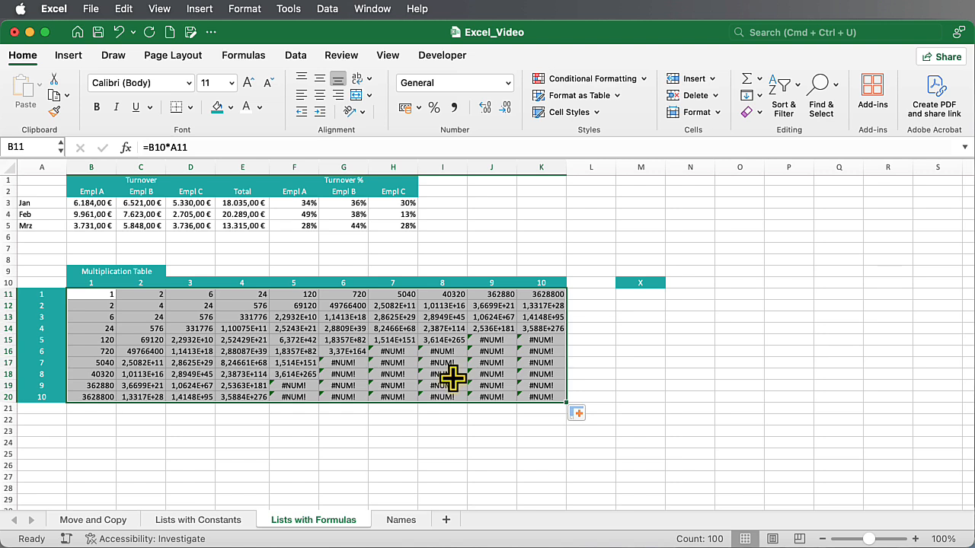
pyautogui.click(293, 339)
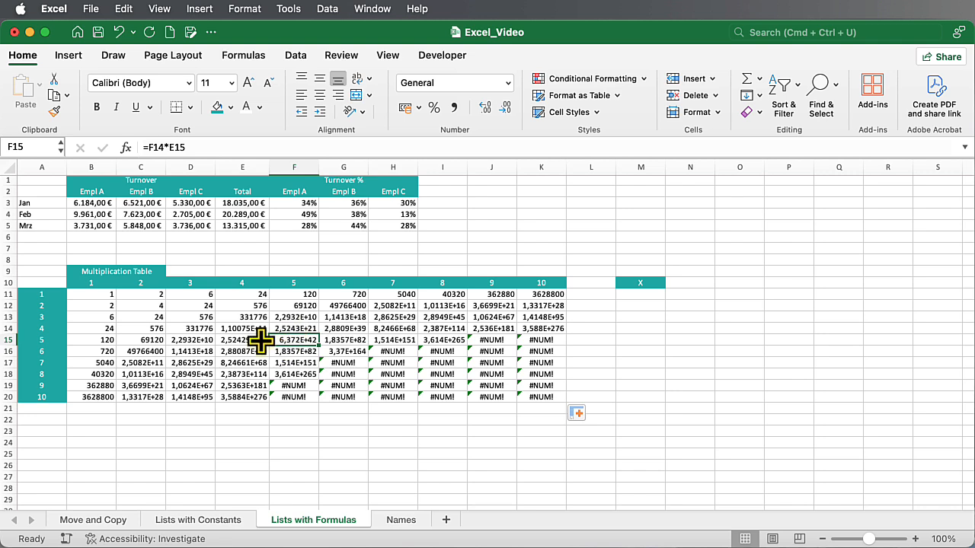
# Step: Undo the multiplication table fill and clear the formula in B11
pyautogui.press('super+z')
pyautogui.press('super+z')
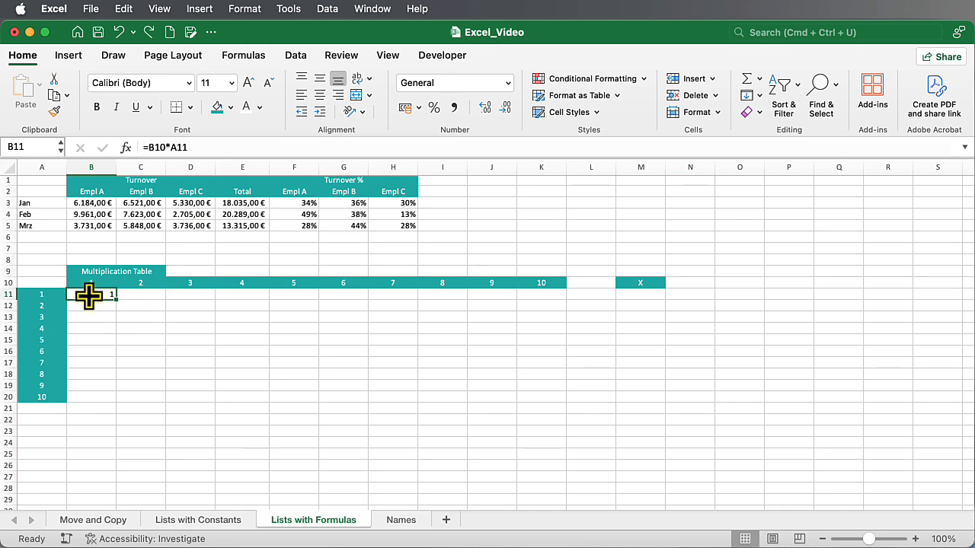
pyautogui.press('Delete')
# Step: Enter the mixed-reference formula =B$10*$A11 in the first multiplication table cell, B11
pyautogui.write('=')
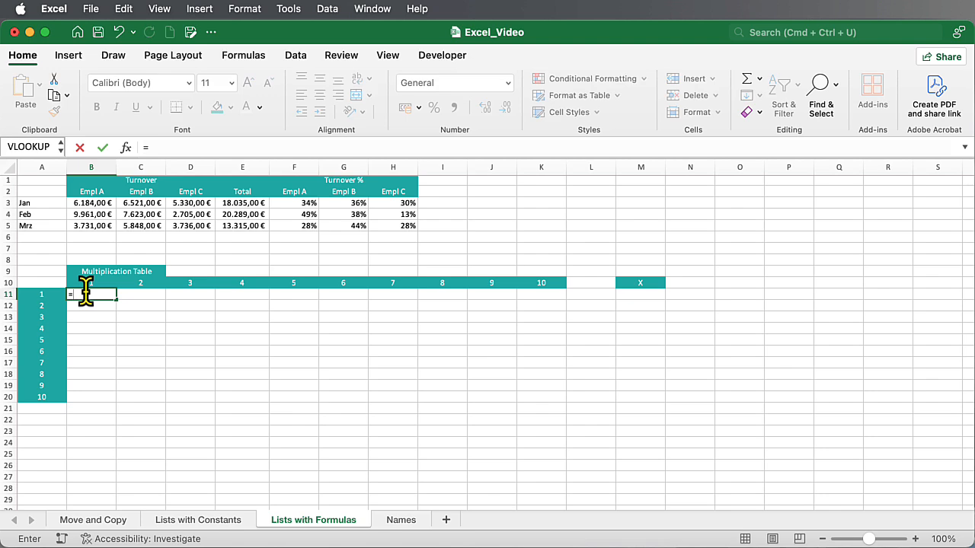
pyautogui.click(89, 283)
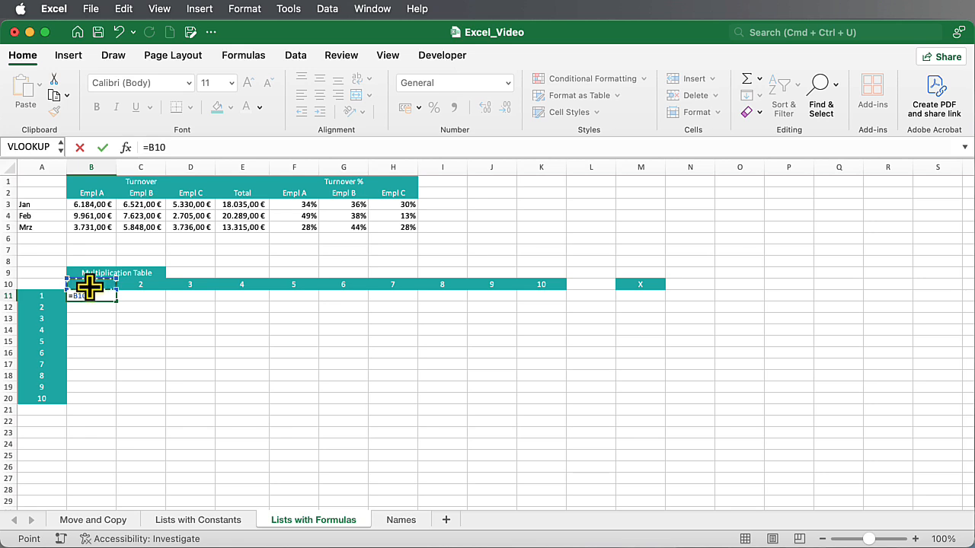
pyautogui.press('super+t')
pyautogui.press('super+t')
pyautogui.write('*')
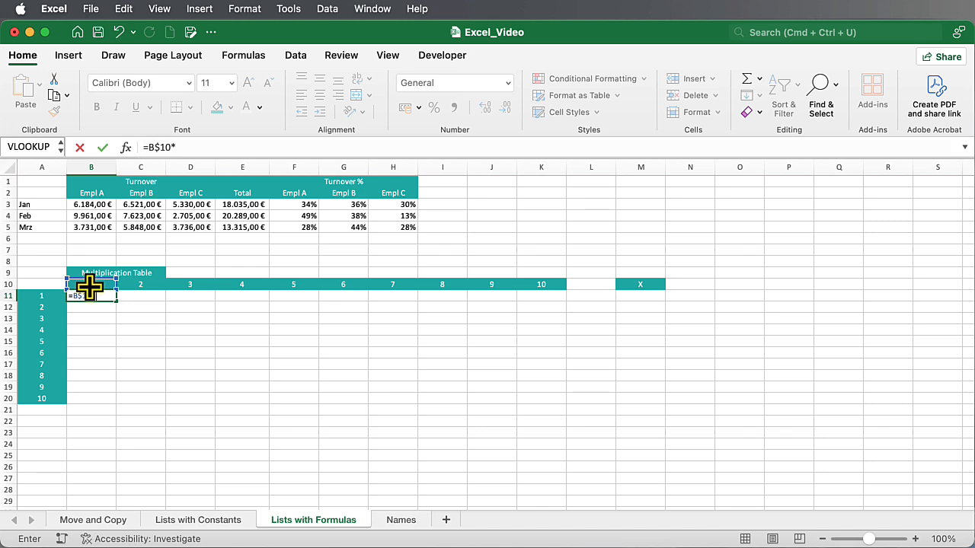
pyautogui.click(52, 296)
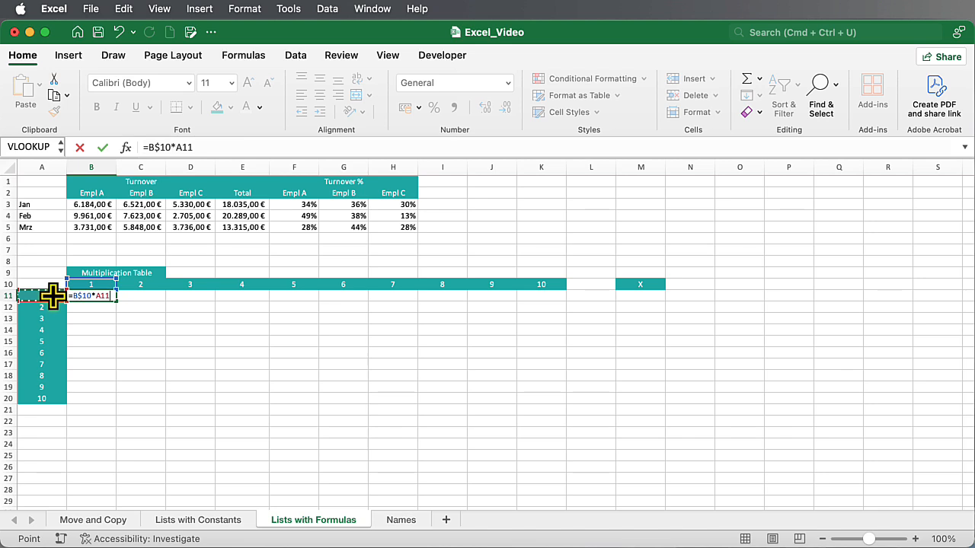
pyautogui.press('F4')
pyautogui.press('F4')
pyautogui.press('F4')
pyautogui.press('Return')
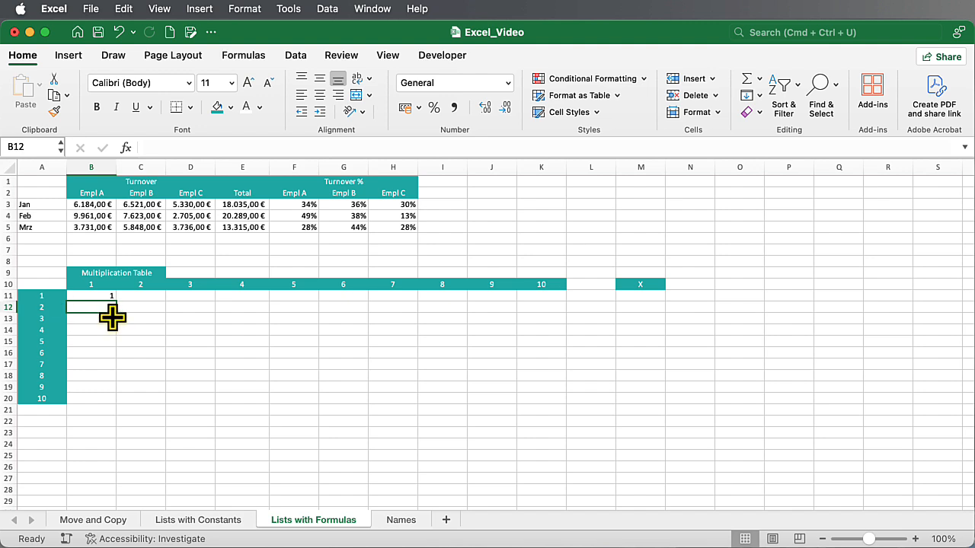
# Step: Fill the mixed-reference formula from B11 over the whole multiplication table B11:K20
pyautogui.click(96, 299)
pyautogui.moveTo(114, 301); pyautogui.dragTo(554, 414)
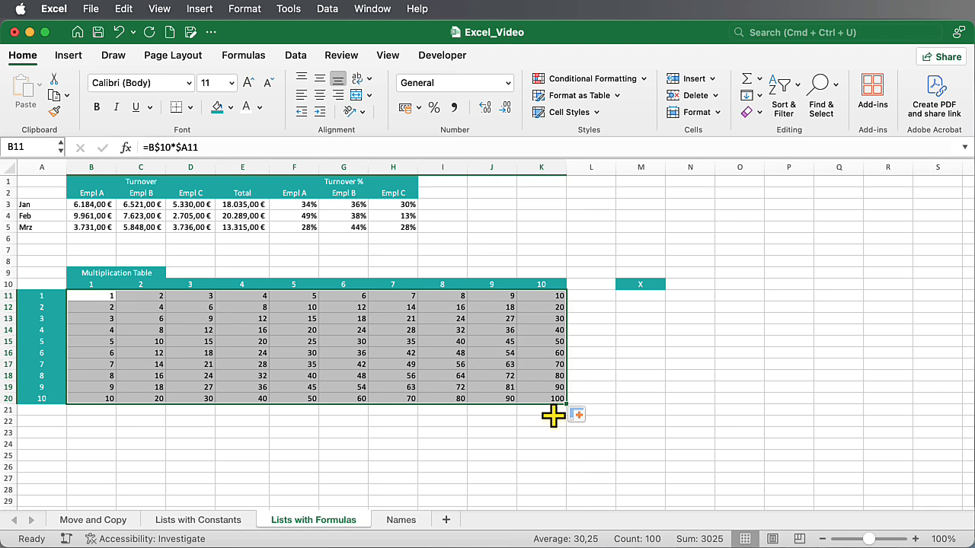
pyautogui.hscroll(1, 523, 425)
pyautogui.hscroll(-1, 526, 423)
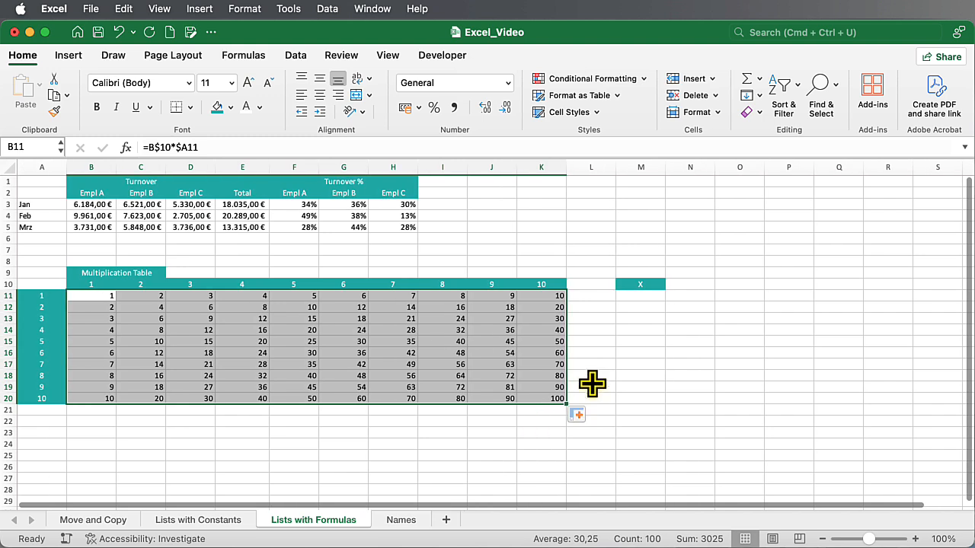
# Step: Enter the value 1000 under the X heading in cell M11
pyautogui.click(638, 297)
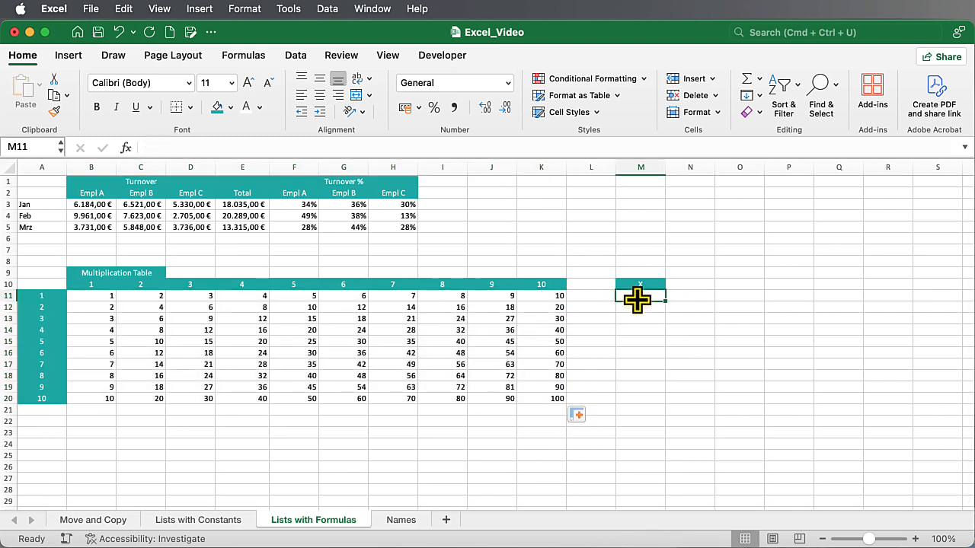
pyautogui.write('1000')
pyautogui.press('Return')
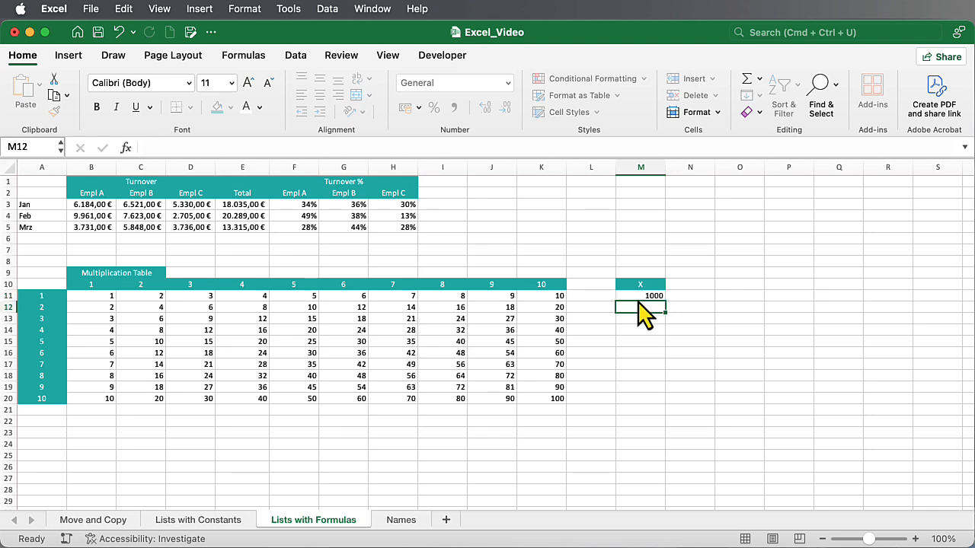
# Step: Extend the multiplication table's title in B9 to read "Multiplication Table + X"
pyautogui.hscroll(1, 158, 350)
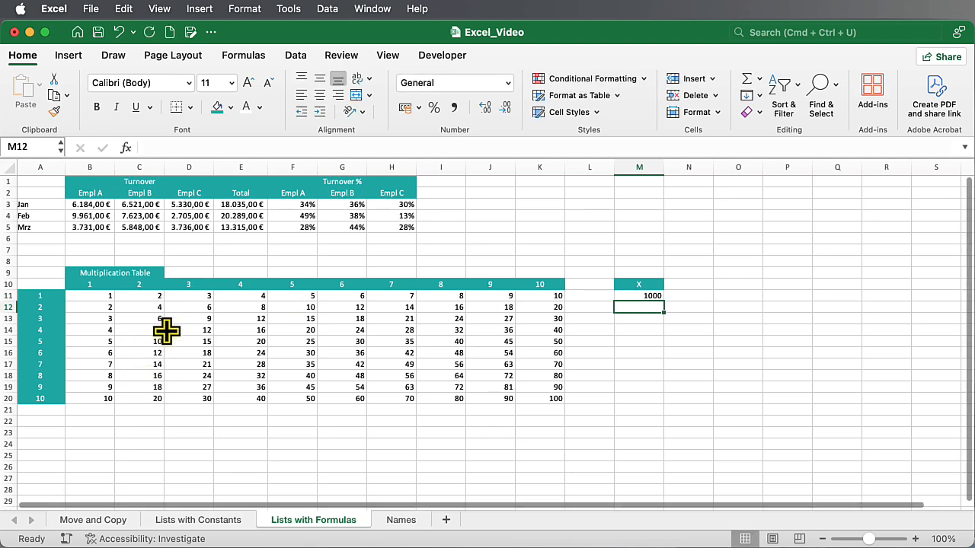
pyautogui.hscroll(2, 115, 276)
pyautogui.click(86, 273)
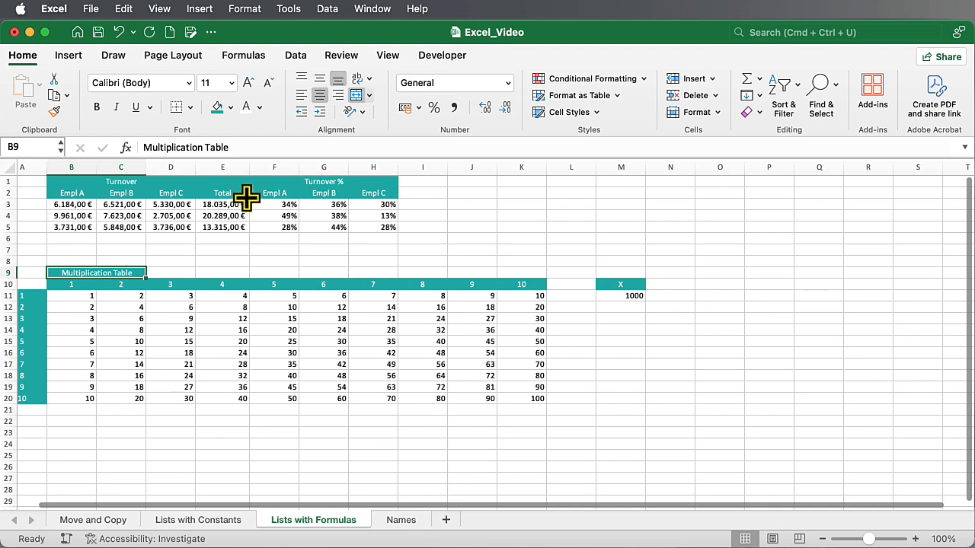
pyautogui.click(240, 147)
pyautogui.write('+')
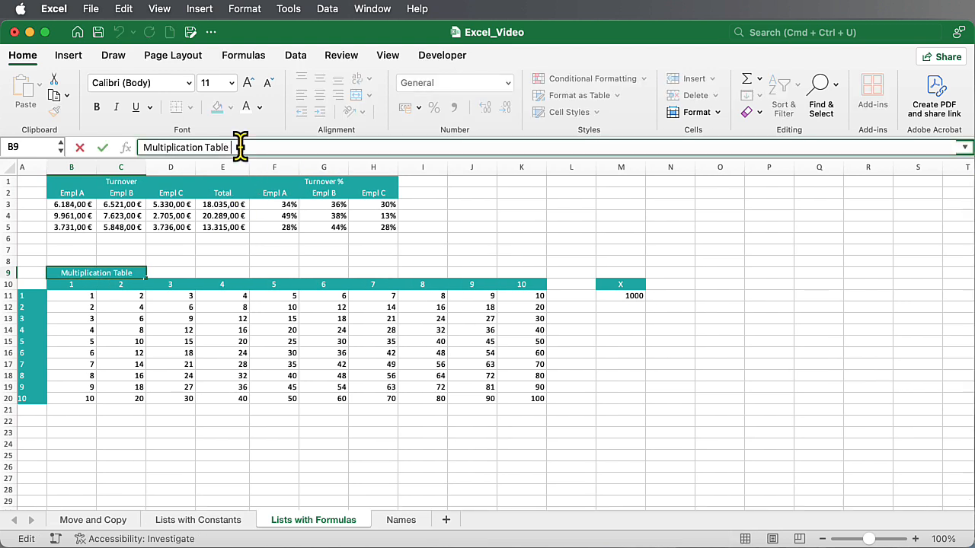
pyautogui.write(' X')
pyautogui.press('Return')
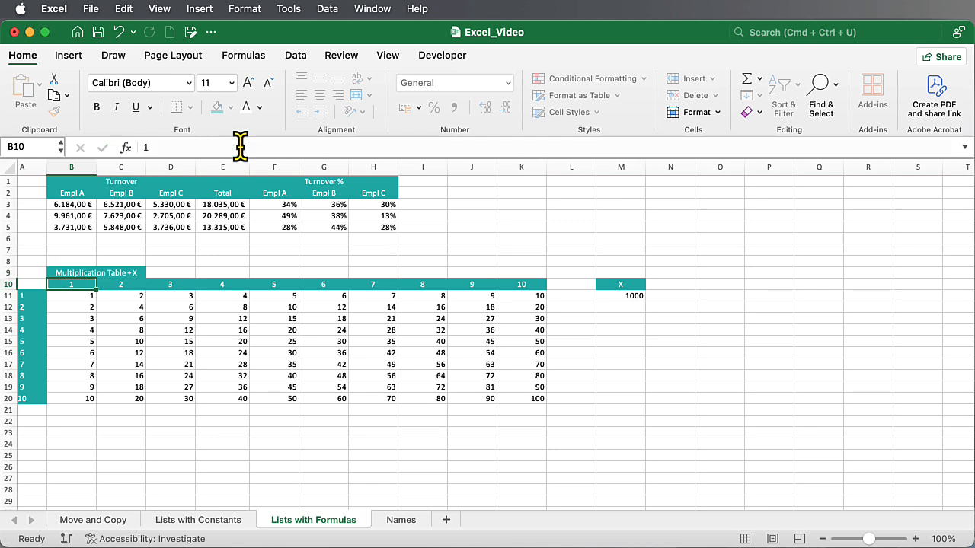
# Step: Add the X value as an absolute reference to the B11 formula, making it =B$10*$A11+$M$11
pyautogui.hscroll(-1, 129, 466)
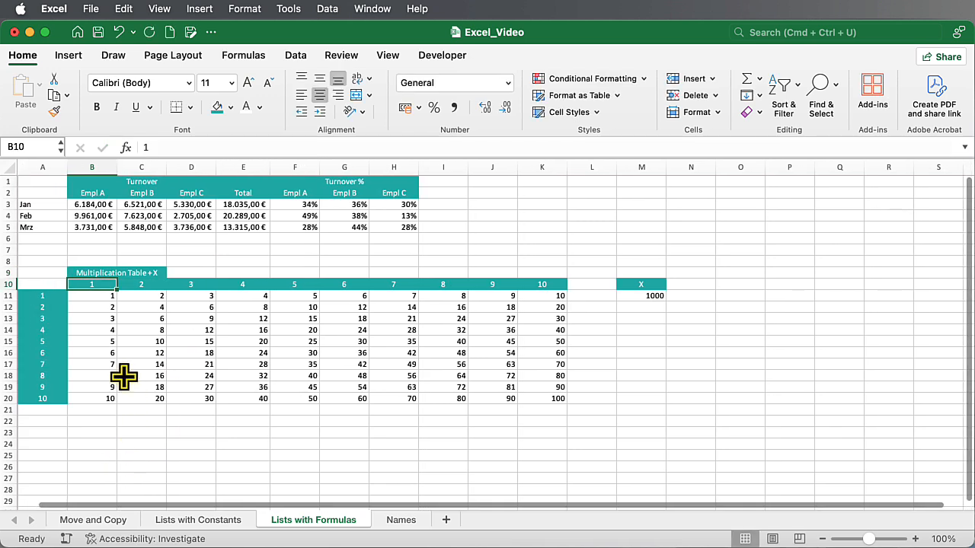
pyautogui.click(84, 297)
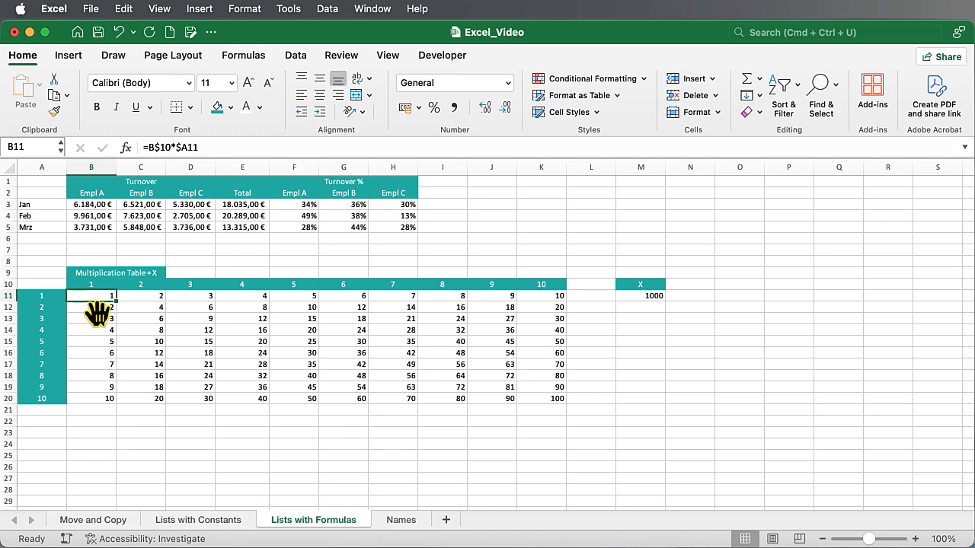
pyautogui.click(217, 147)
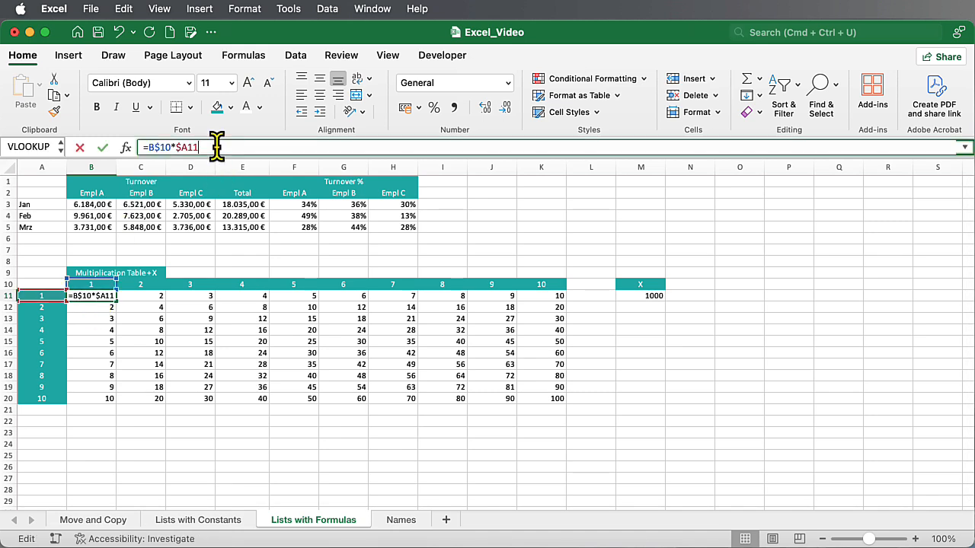
pyautogui.write('+')
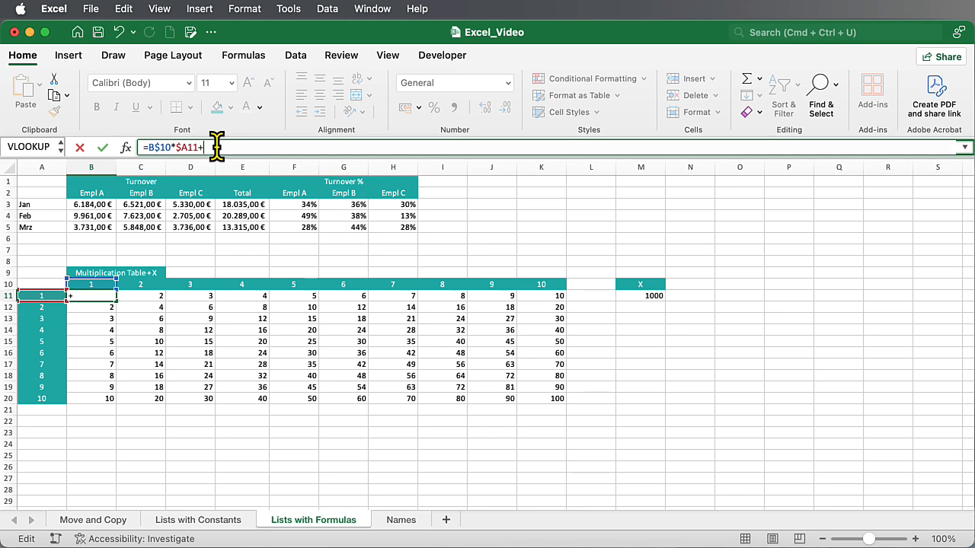
pyautogui.click(633, 297)
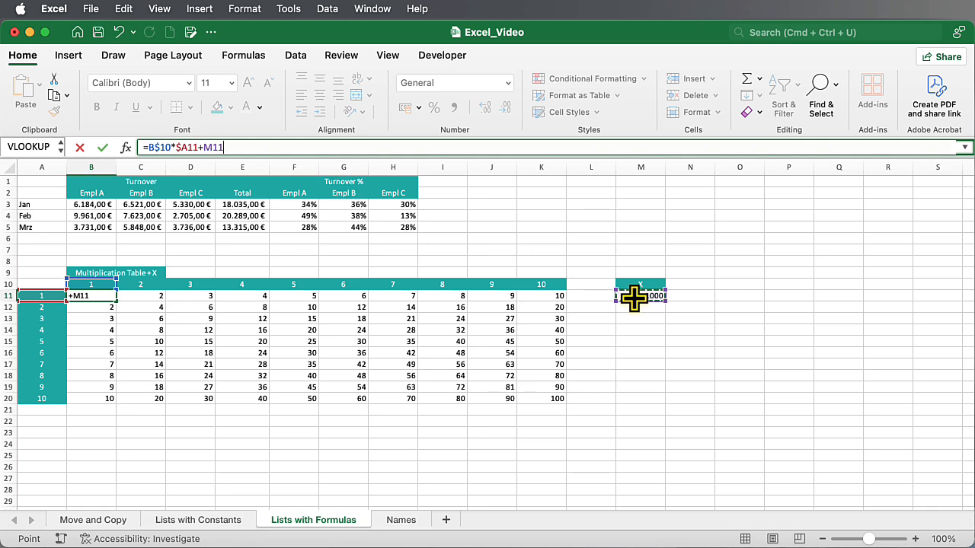
pyautogui.press('F4')
pyautogui.press('Return')
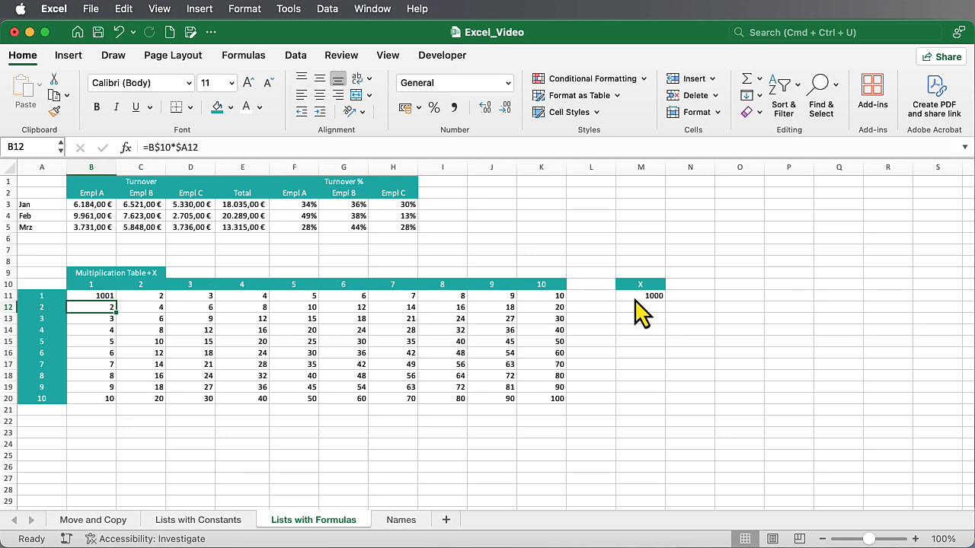
# Step: Fill the extended B11 formula with the added X value over the table range B11:K20 and deselect the range
pyautogui.click(106, 297)
pyautogui.moveTo(118, 307); pyautogui.dragTo(545, 412)
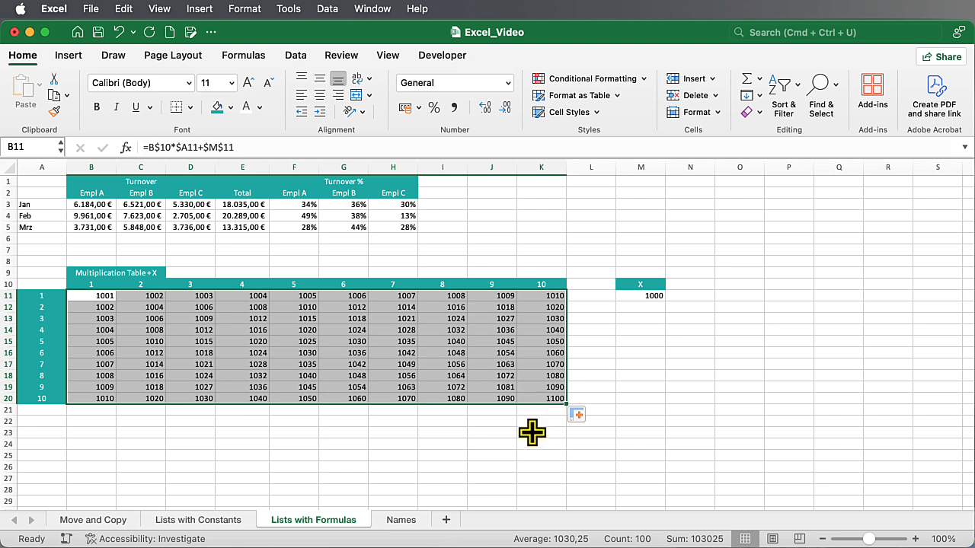
pyautogui.click(533, 431)
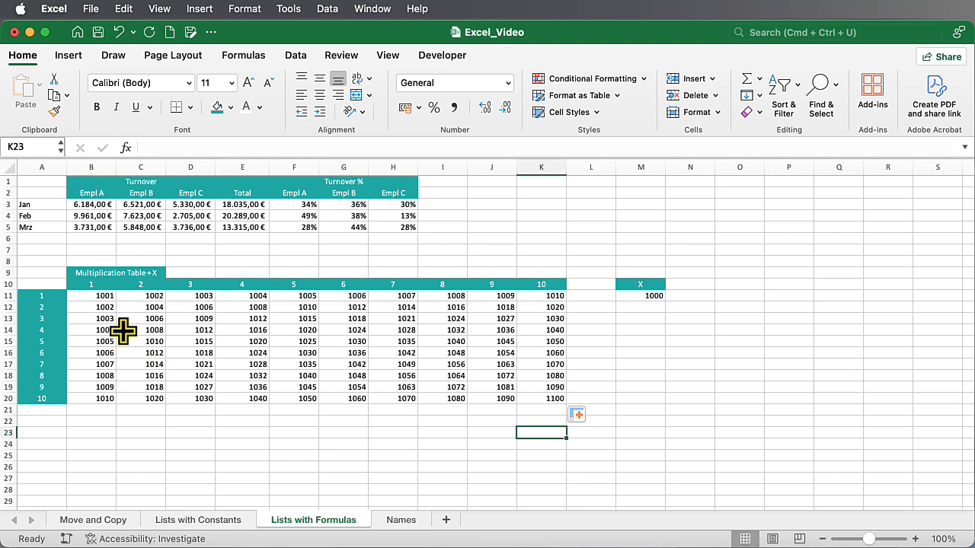